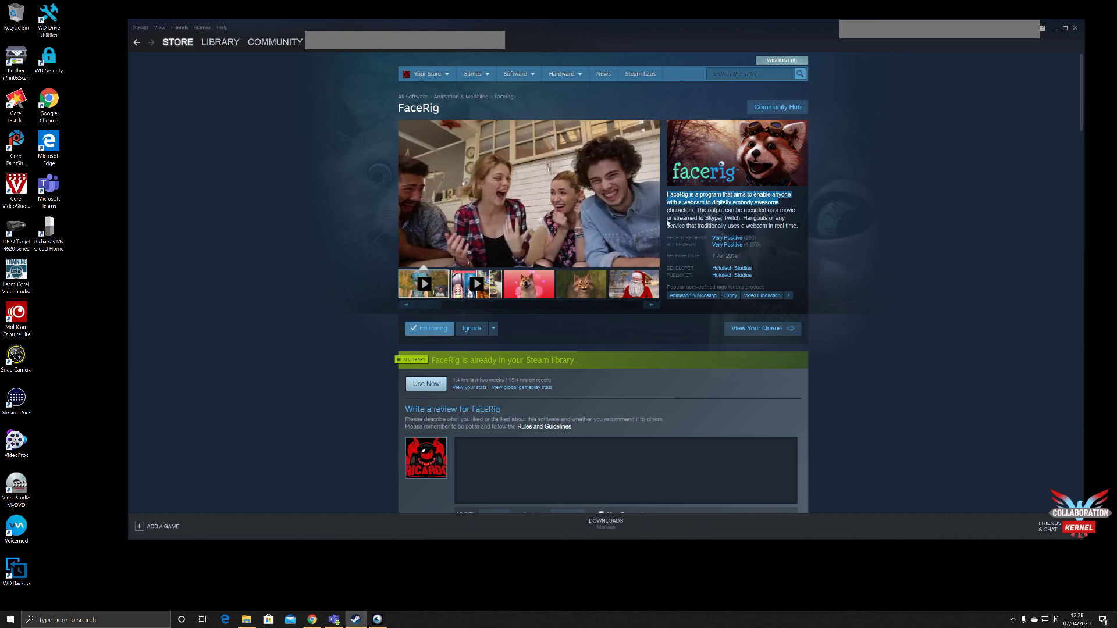
Look through FaceRig's Steam store page, including its description, review section, price and downloadable content.
scroll(665, 222, down, 3)
scroll(665, 222, down, 4)
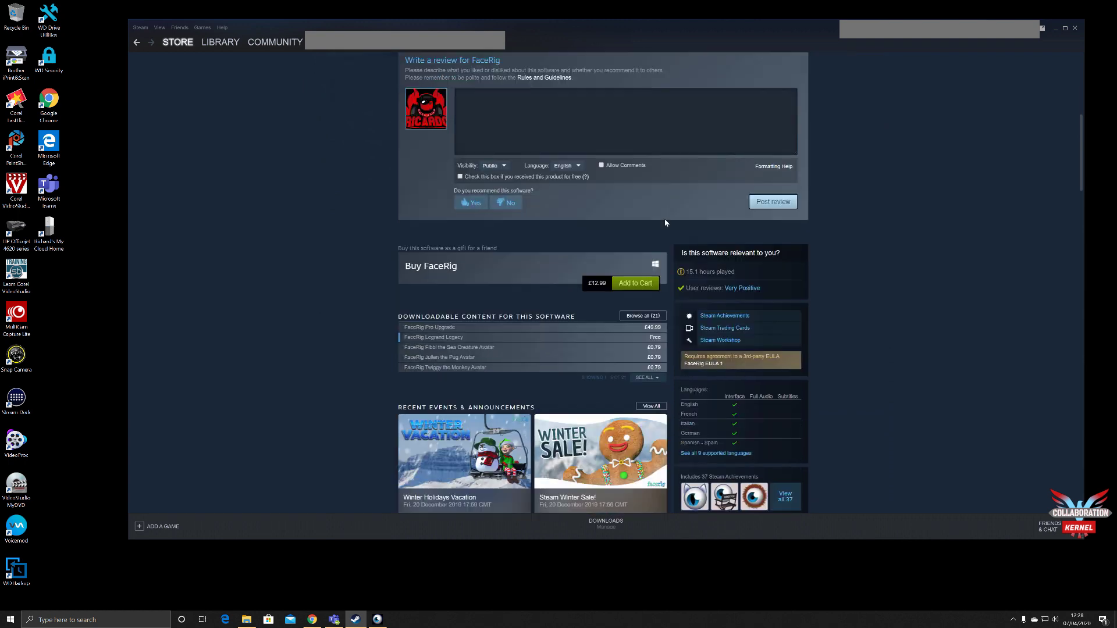
scroll(665, 222, down, 2)
scroll(664, 219, up, 5)
scroll(665, 219, up, 2)
scroll(665, 218, down, 2)
scroll(664, 219, up, 4)
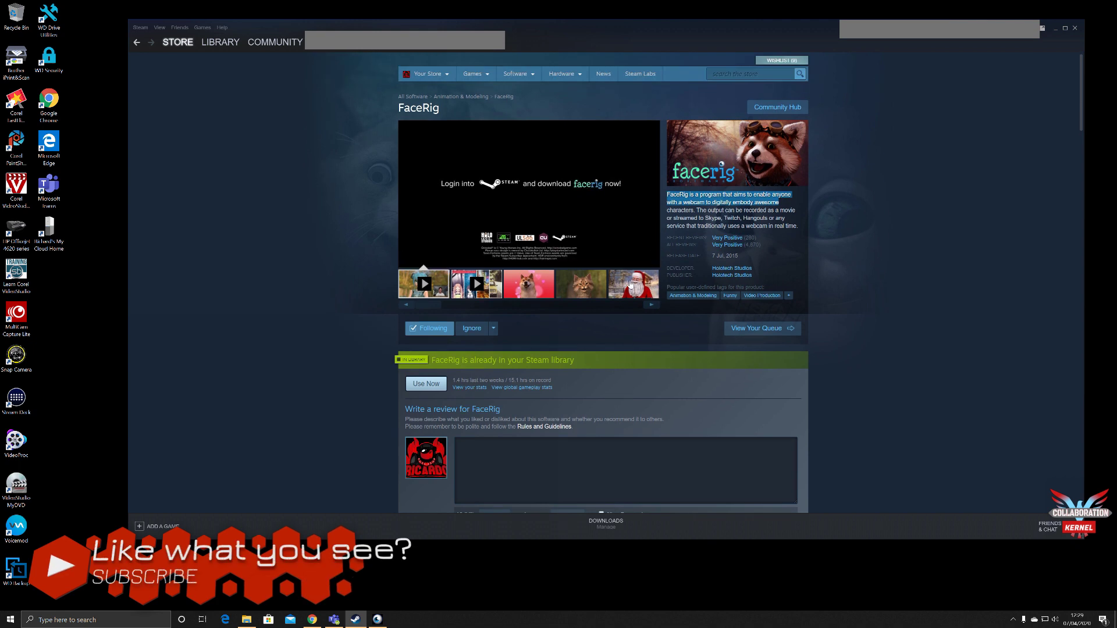
View several avatar screenshots in the FaceRig store page's media gallery.
click(528, 286)
click(580, 285)
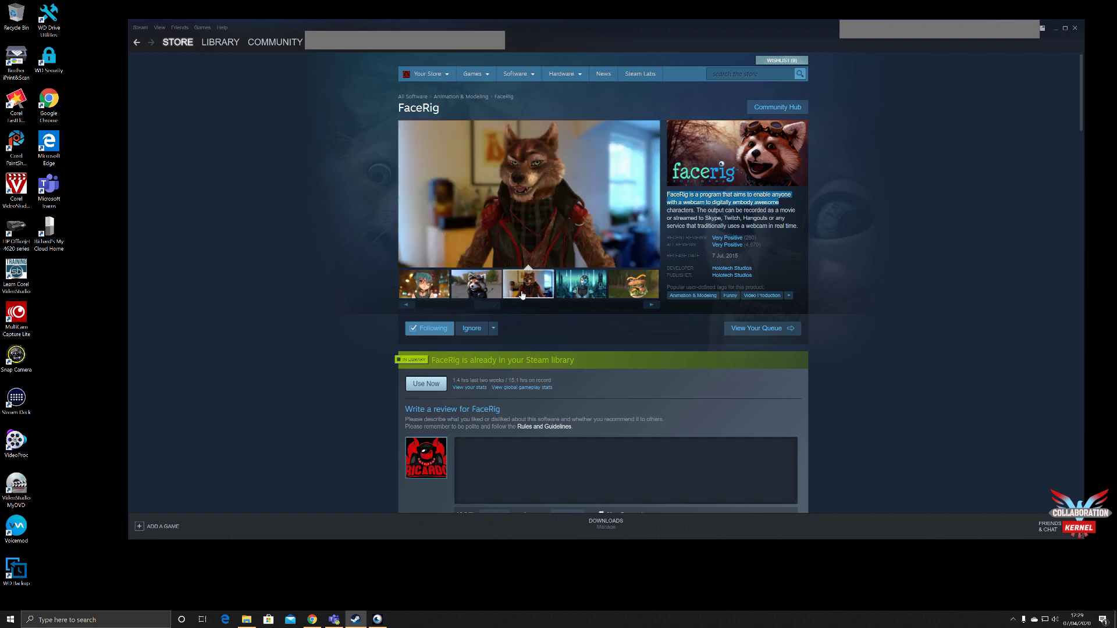
click(597, 288)
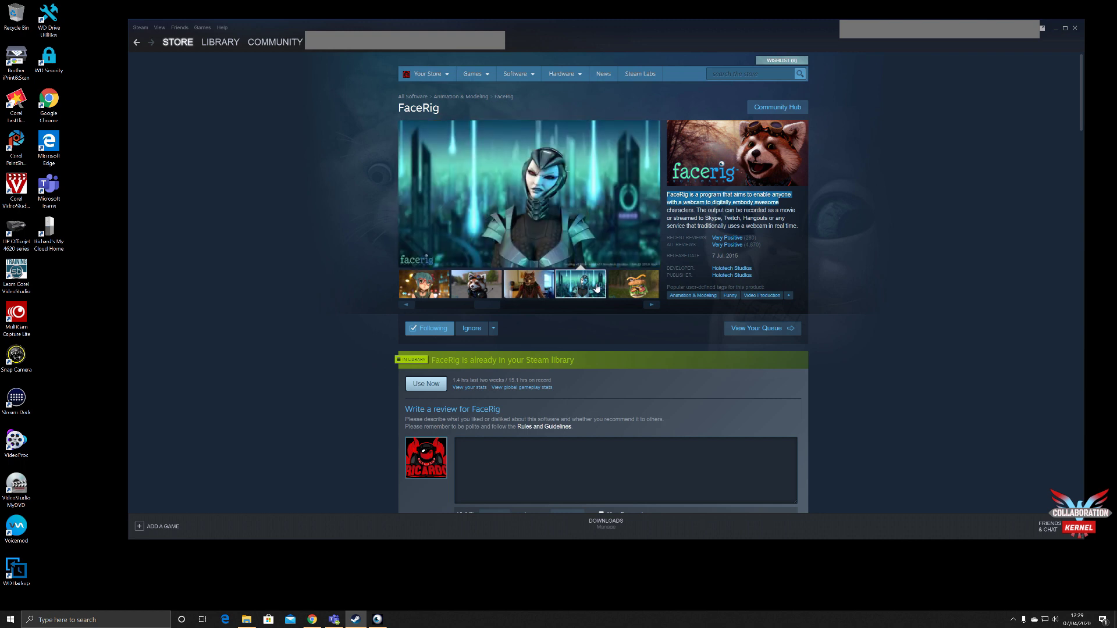
click(634, 284)
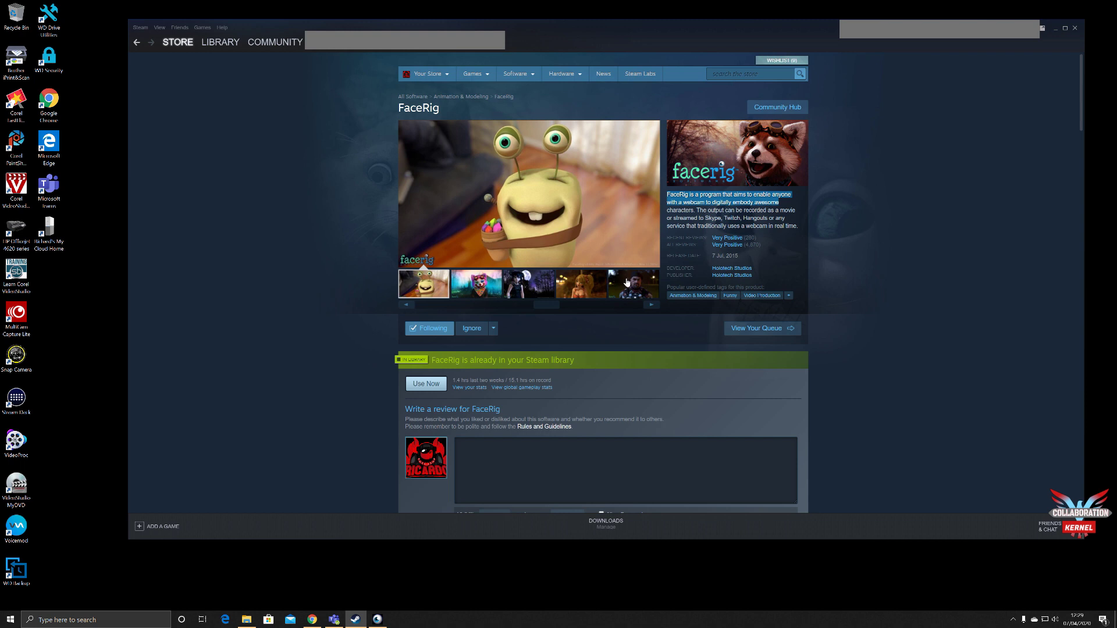
click(627, 283)
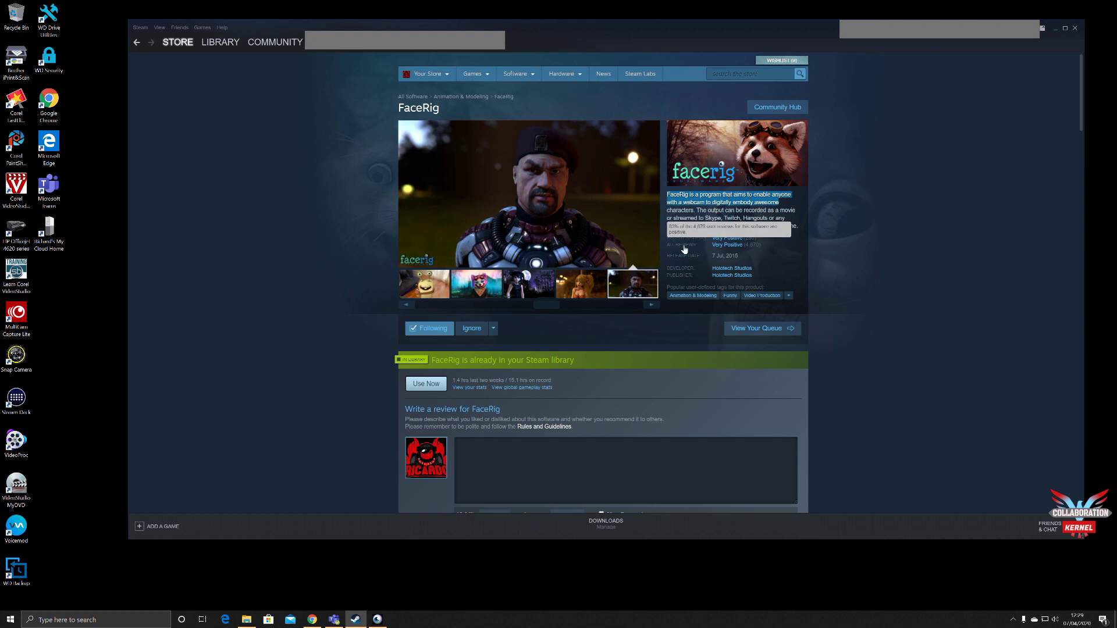
Minimise Steam, switch to FaceRig and set the background environment to Fluffo's Apartment.
click(1057, 30)
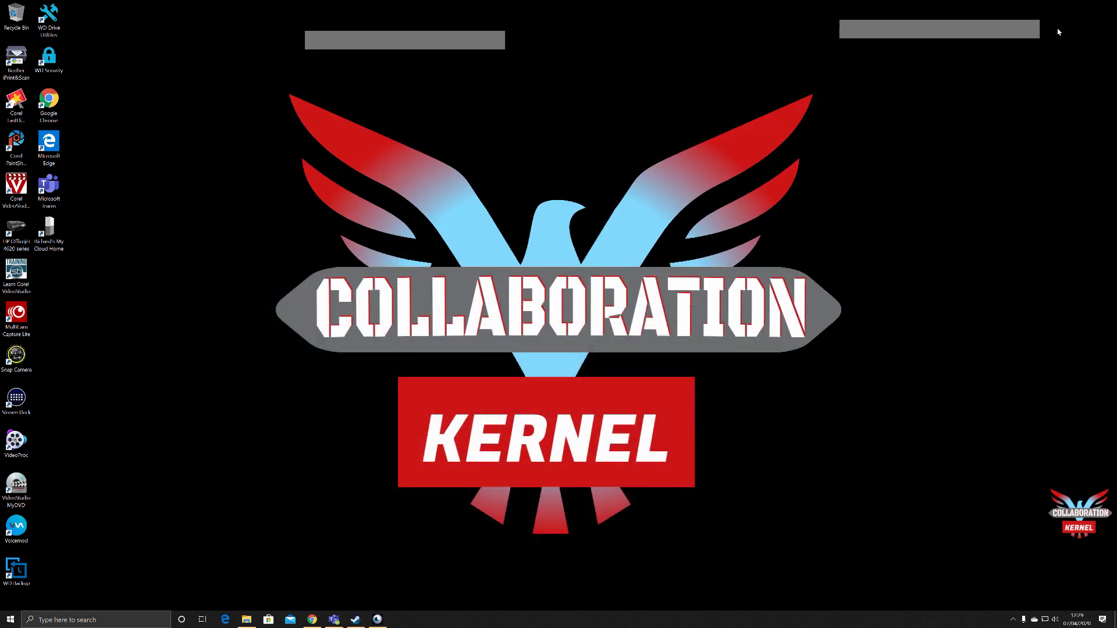
click(378, 620)
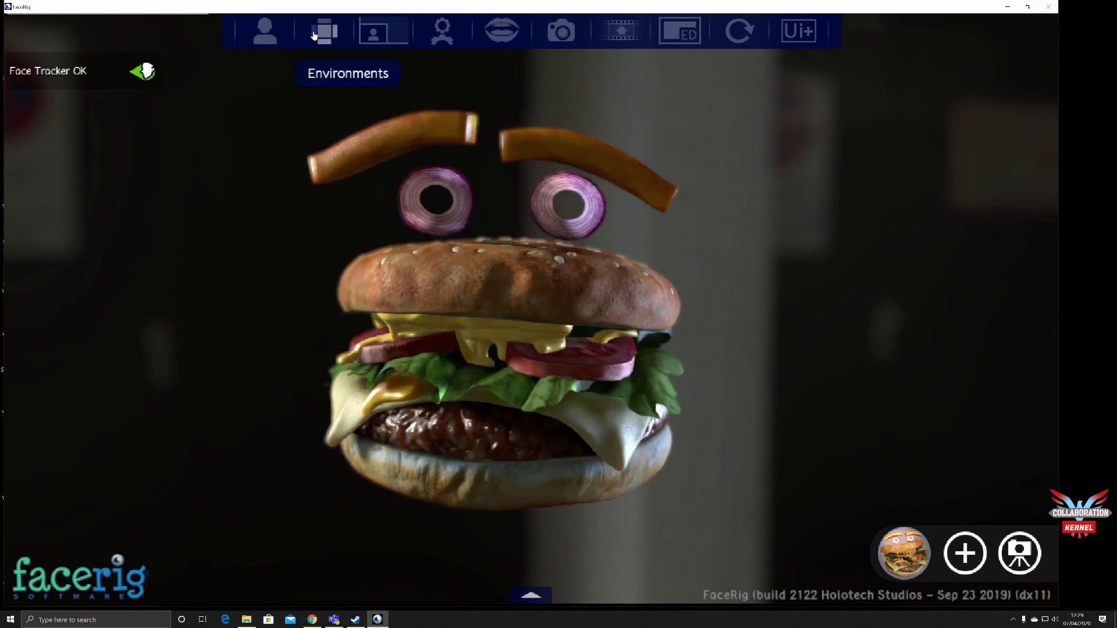
click(313, 34)
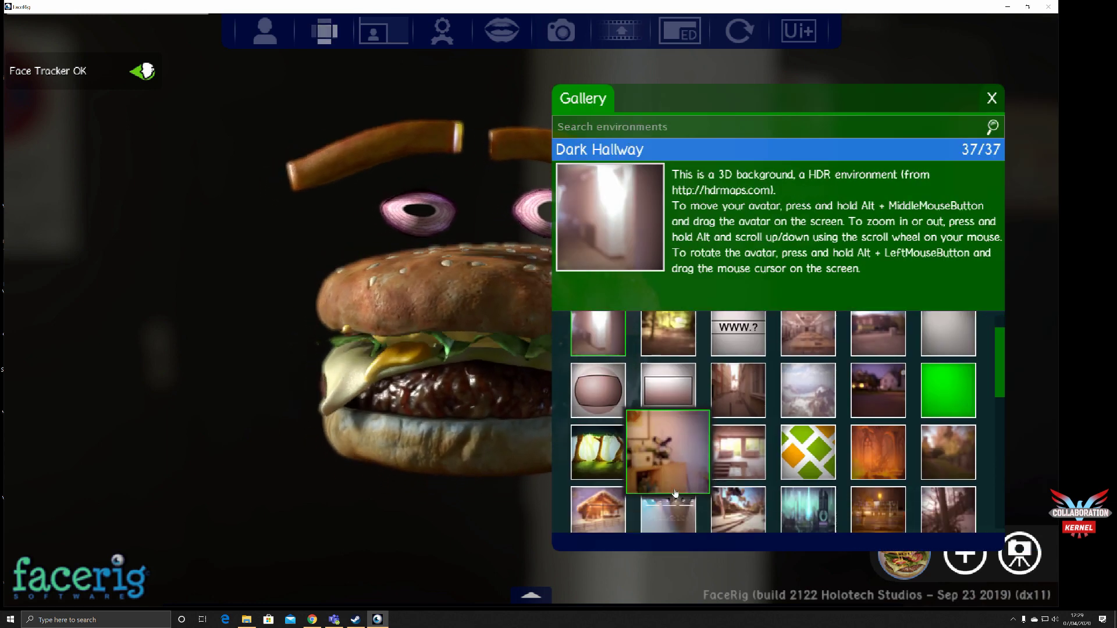
click(675, 493)
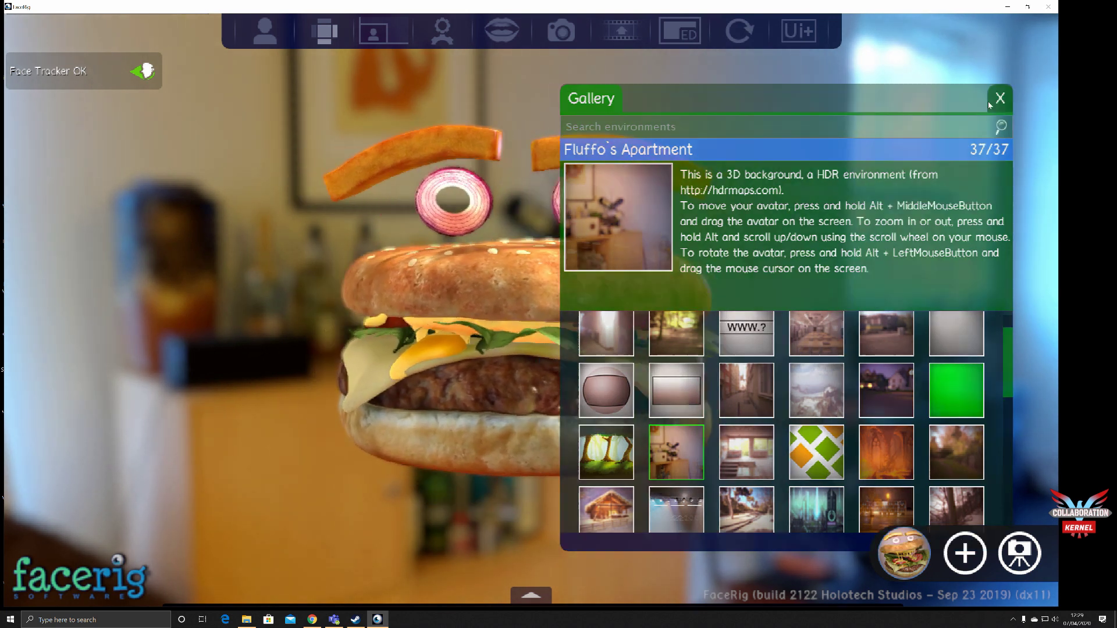
click(988, 101)
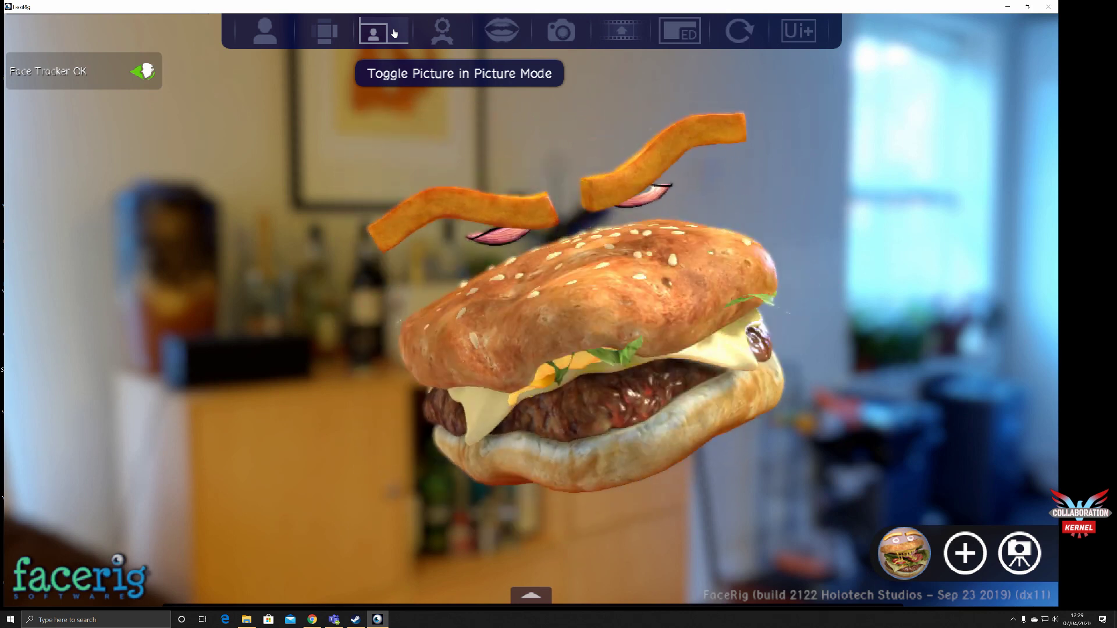
Show the webcam feed as a picture-in-picture and run the quick face tracker calibration.
click(395, 33)
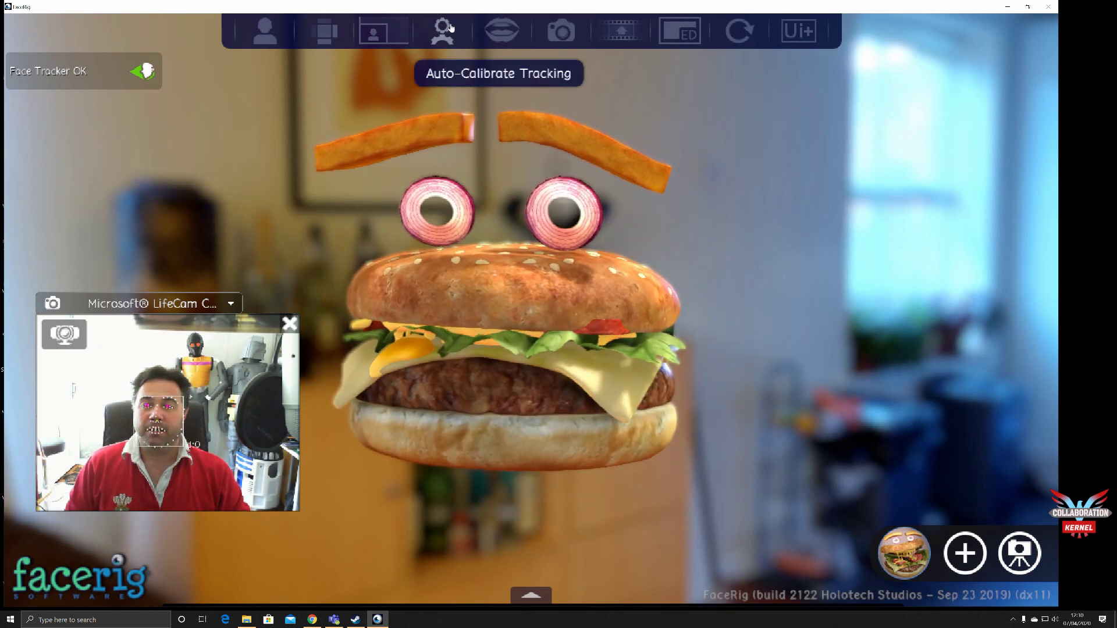
click(443, 31)
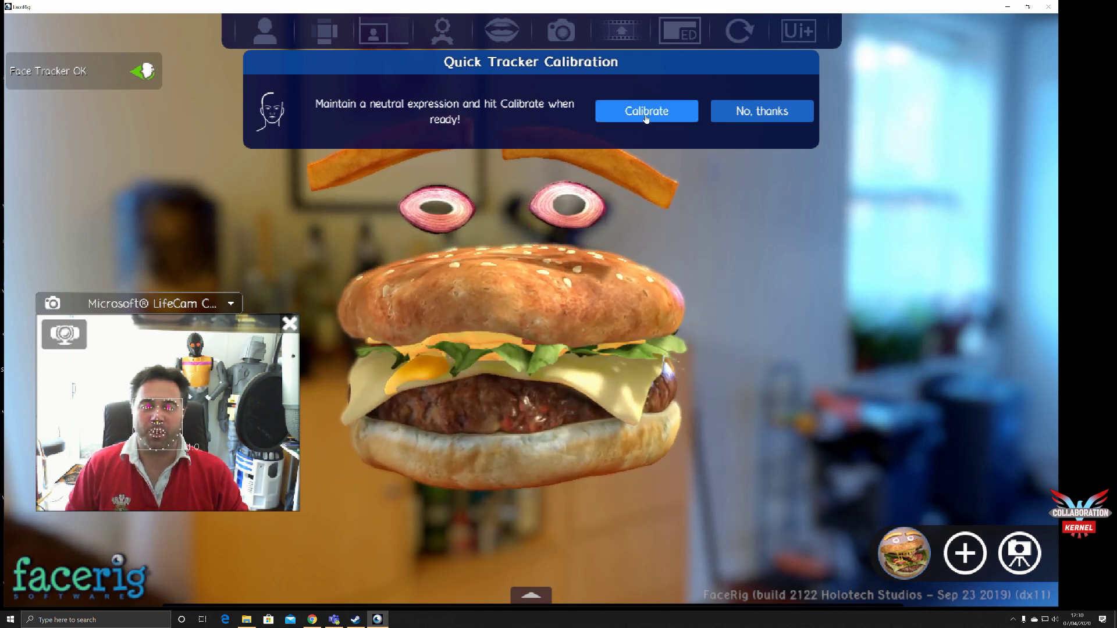
click(648, 116)
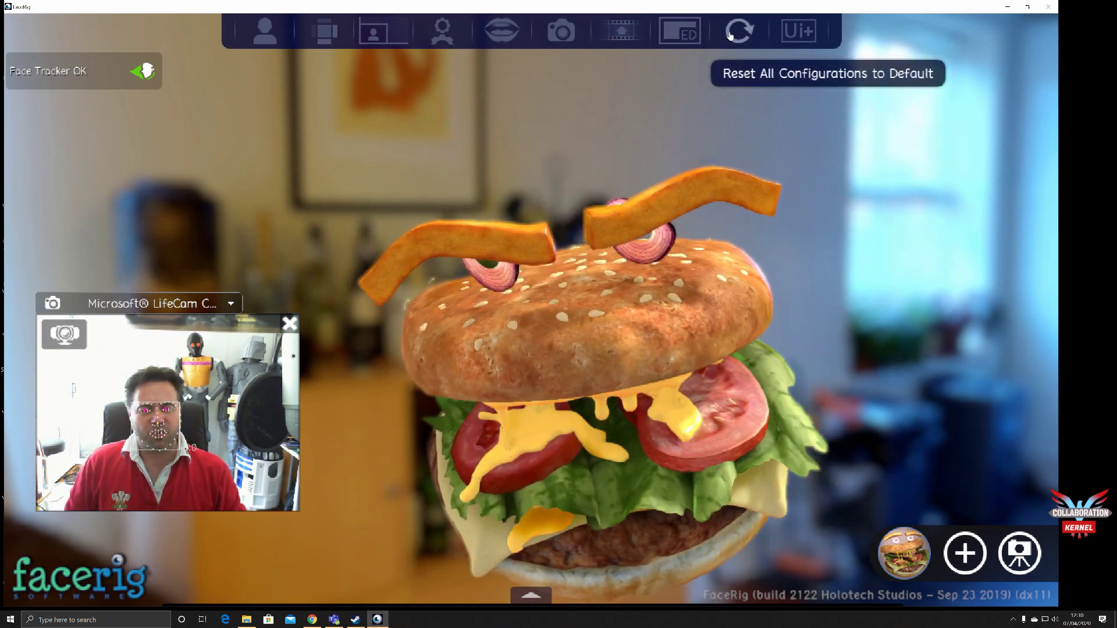
Switch to Microsoft Teams and set the camera device to FaceRig Virtual Camera in the settings.
click(334, 621)
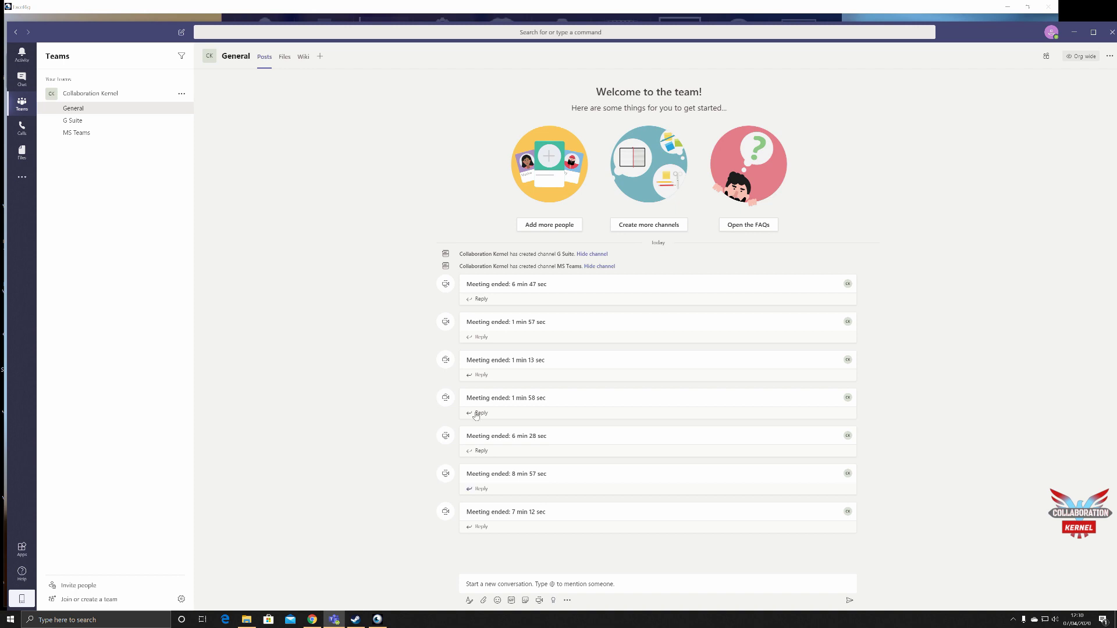
click(1052, 32)
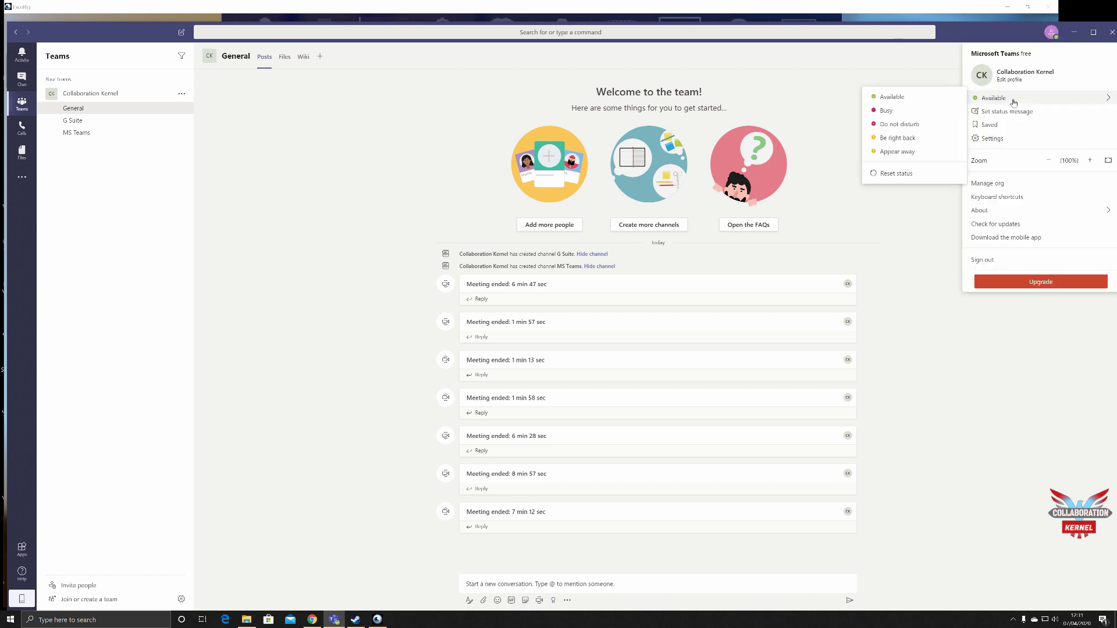
click(992, 138)
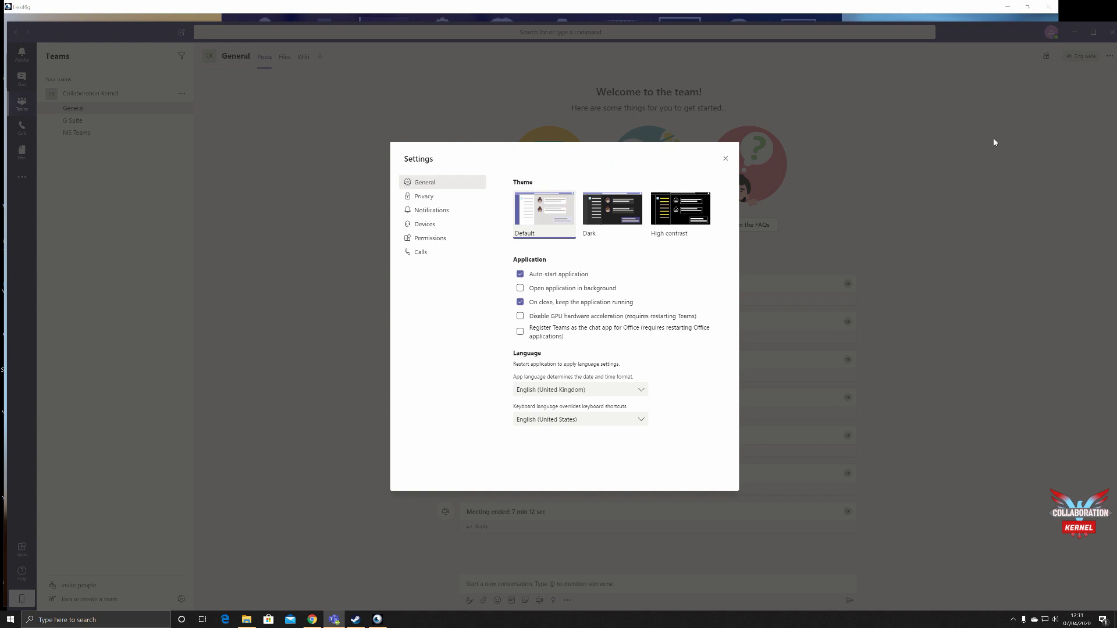
click(421, 226)
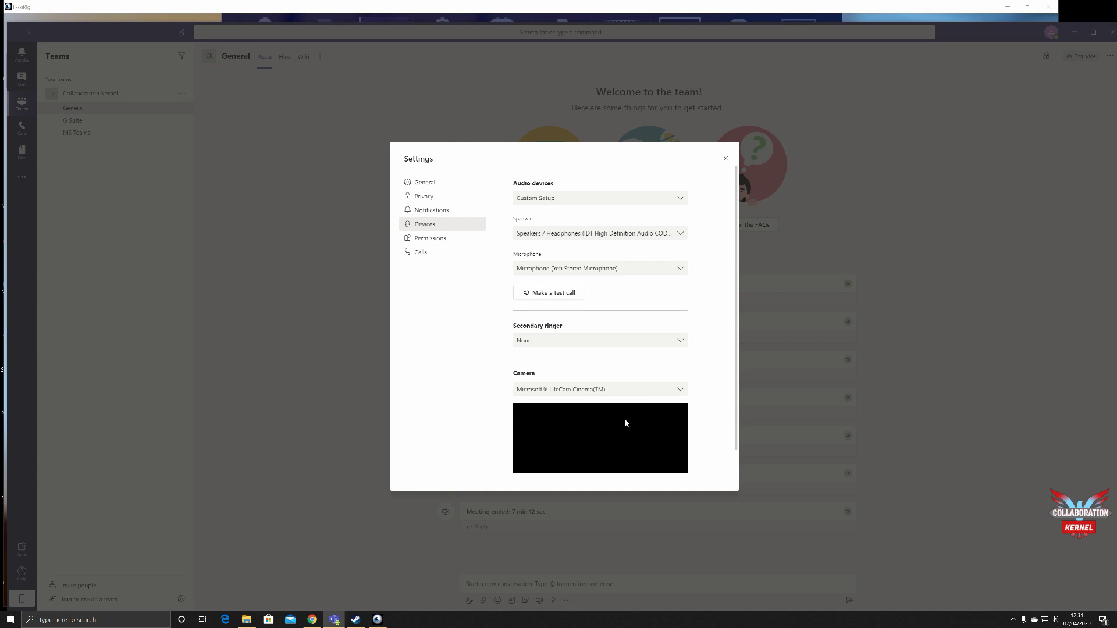
click(674, 395)
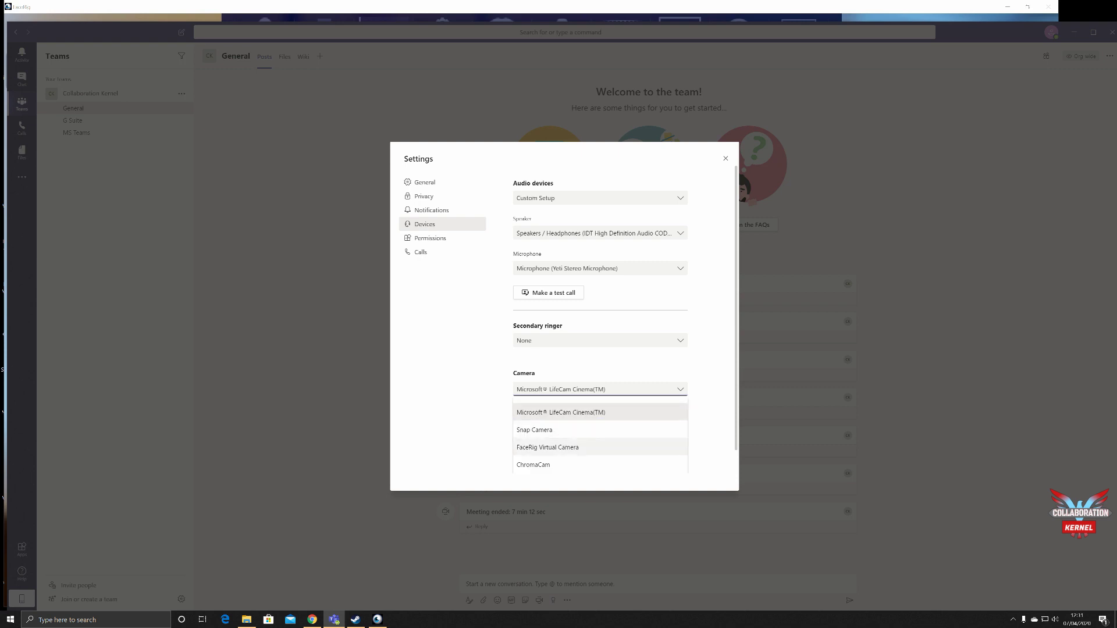
click(568, 451)
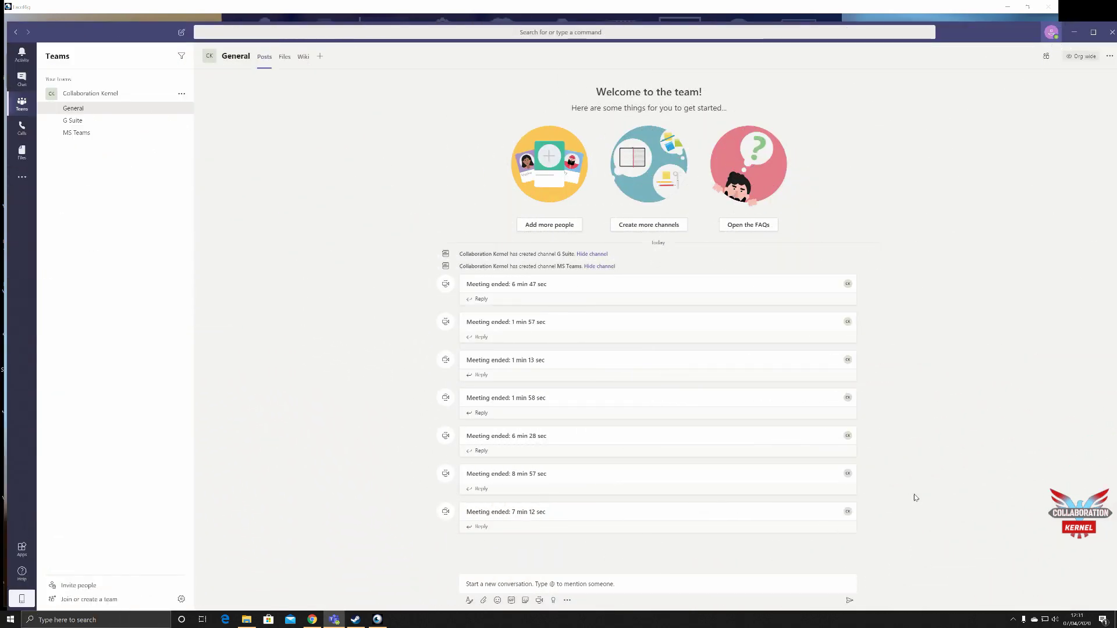
Switch to FaceRig, enable the advanced interface and start broadcasting the avatar.
click(386, 624)
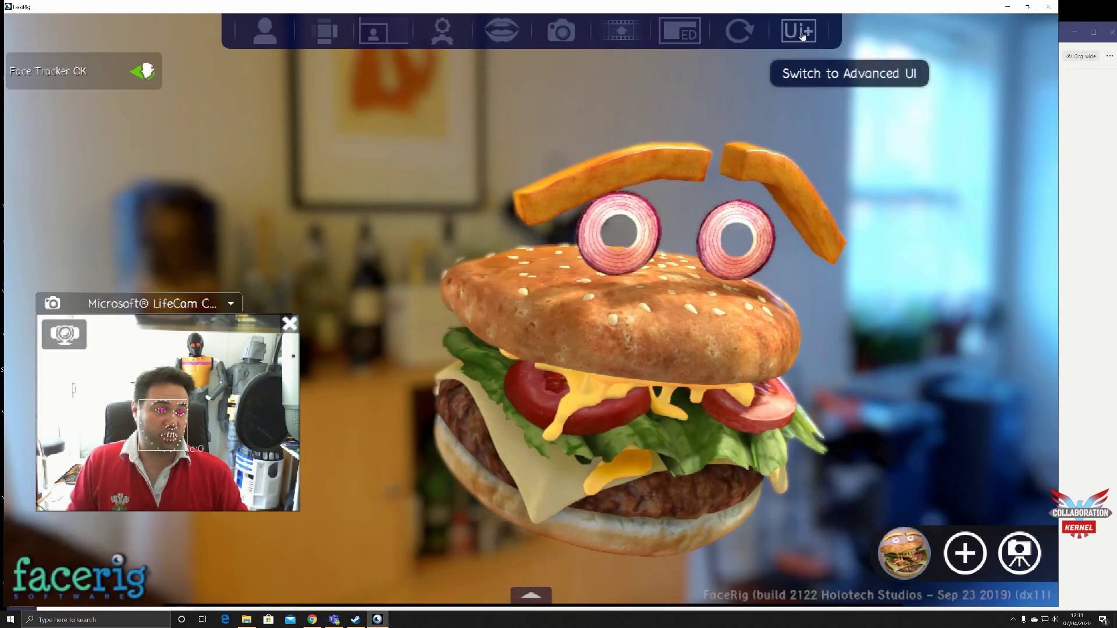
click(798, 31)
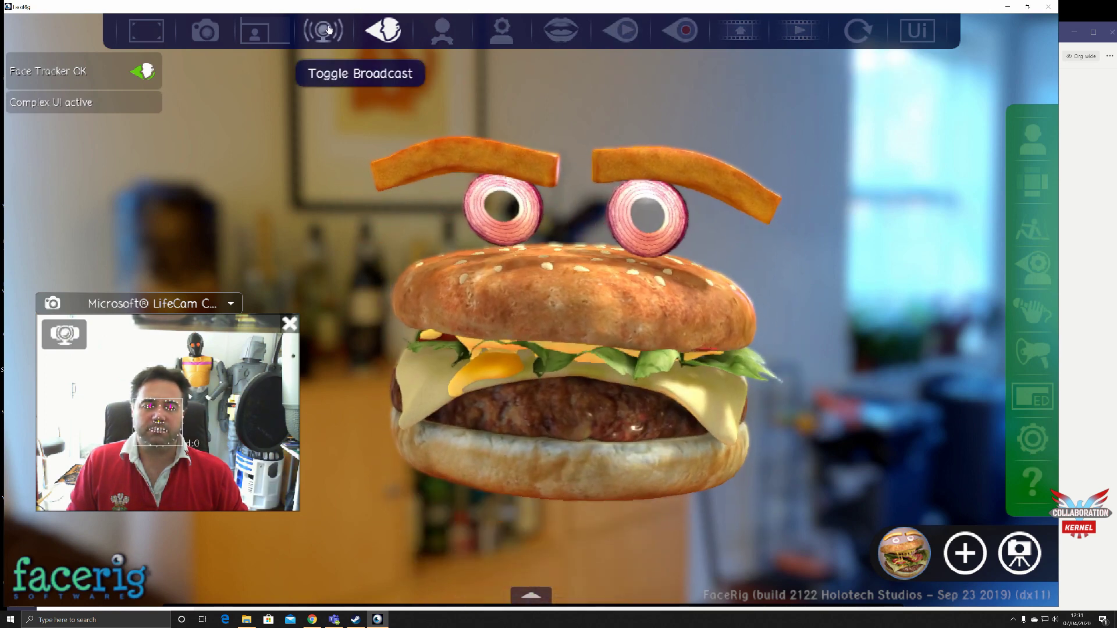
click(328, 31)
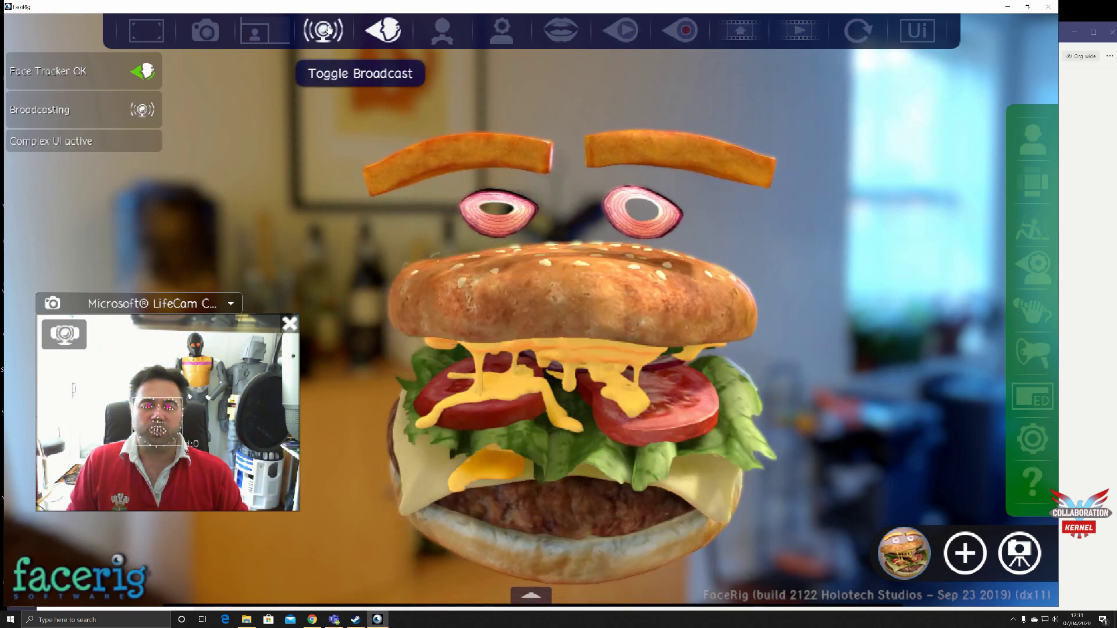
Switch to Microsoft Teams and start an instant video meeting in the General channel without a subject.
click(335, 620)
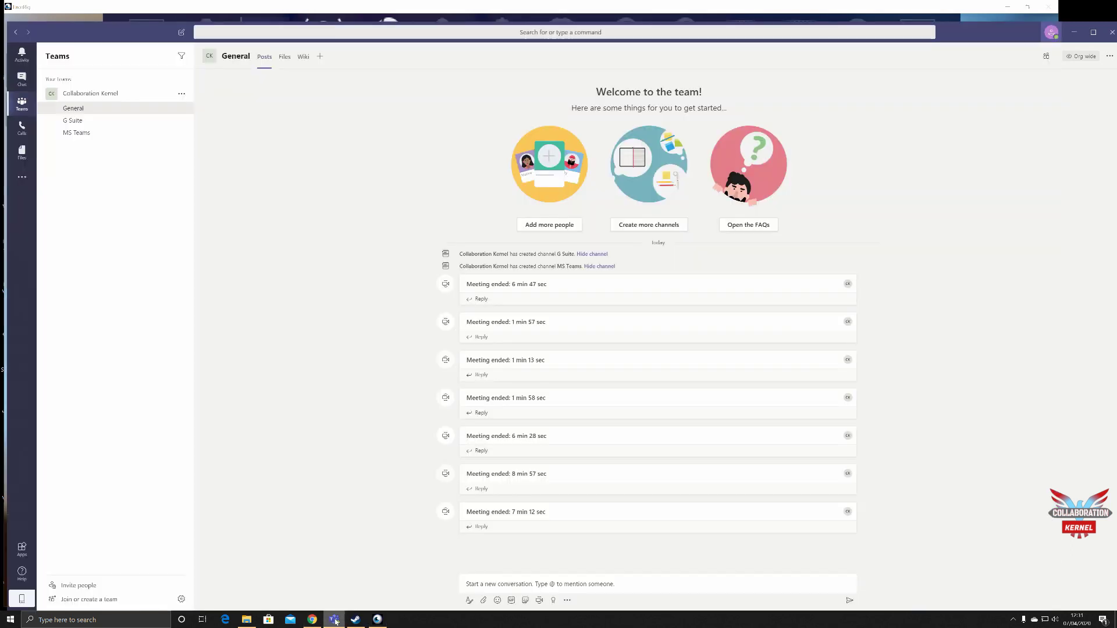
click(539, 601)
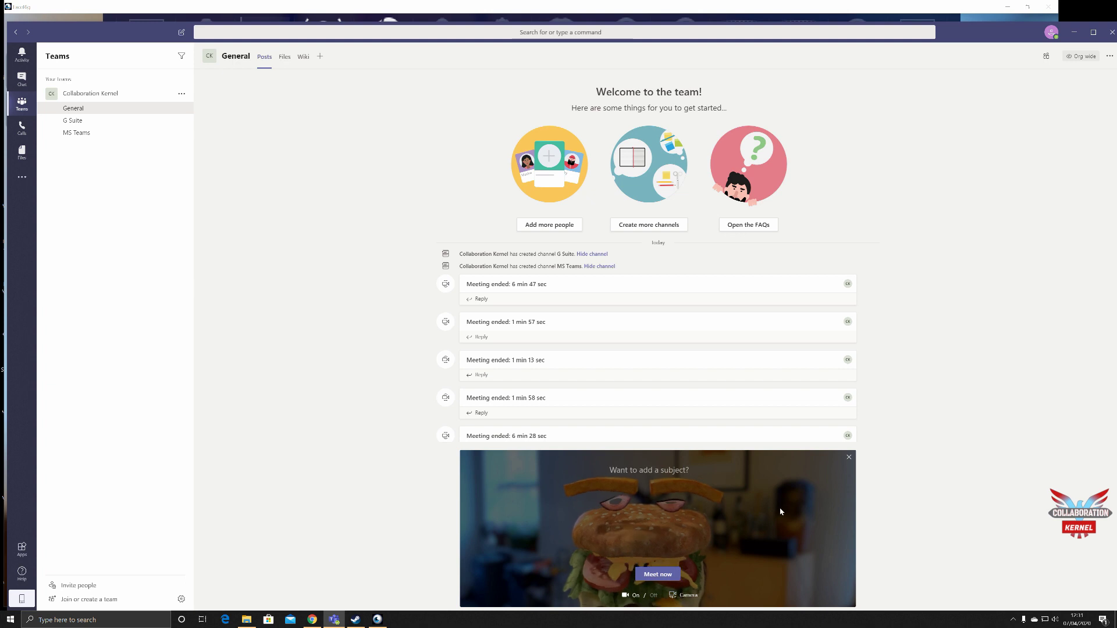
click(656, 573)
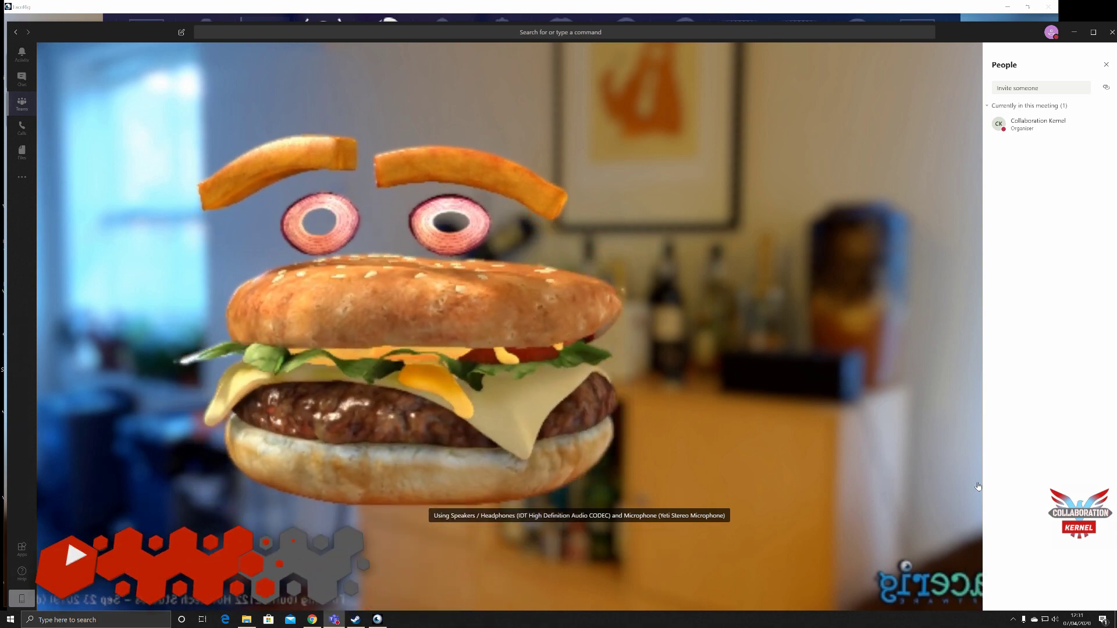
Switch to FaceRig, hide the webcam picture-in-picture and open the avatar gallery.
click(378, 619)
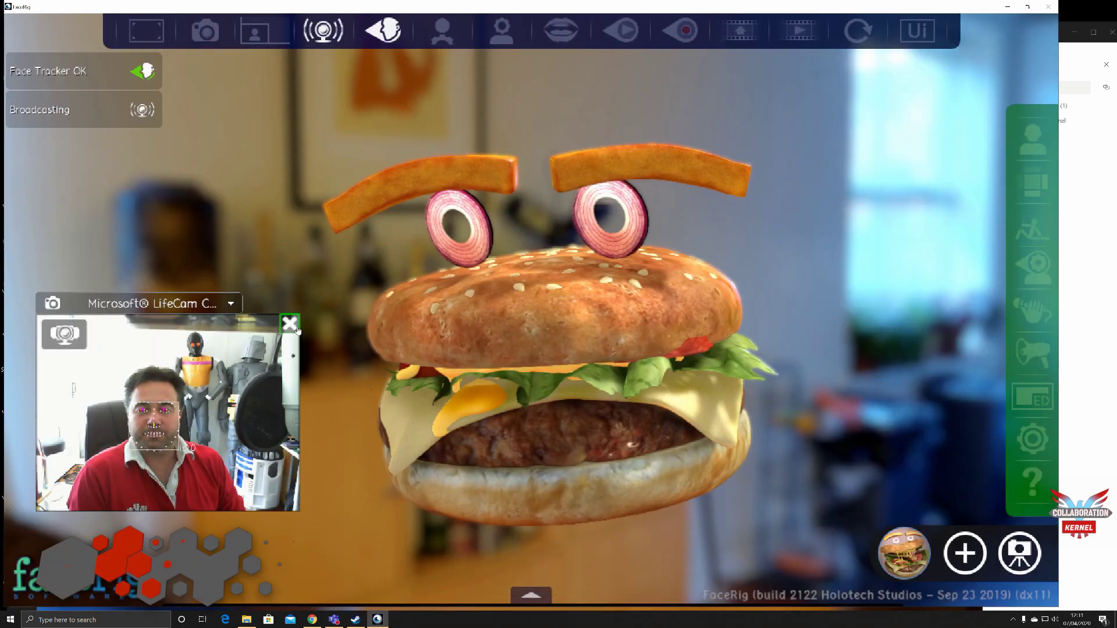
click(246, 35)
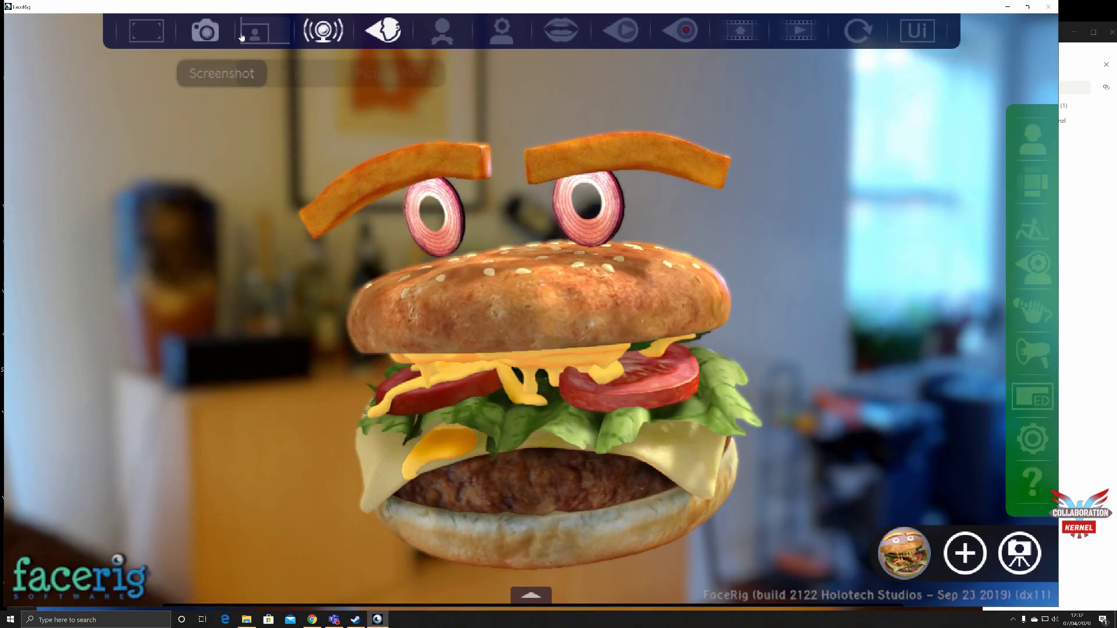
click(1025, 138)
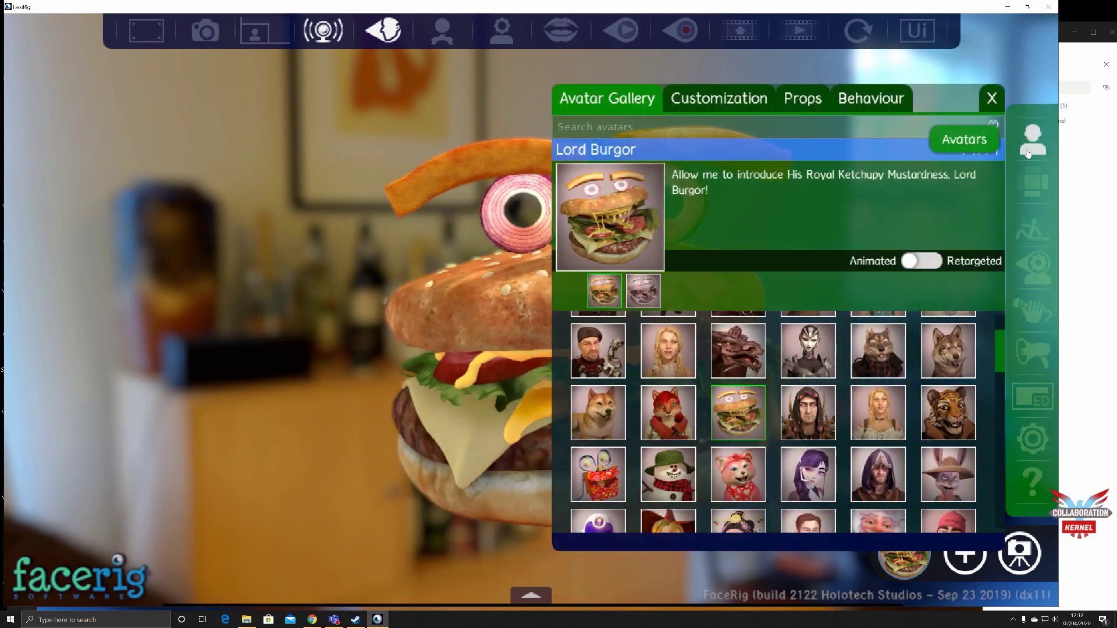
Try out the Santa Claus, Cyborg Baron and Avatarspiderlady avatars.
scroll(868, 368, down, 3)
scroll(867, 368, down, 3)
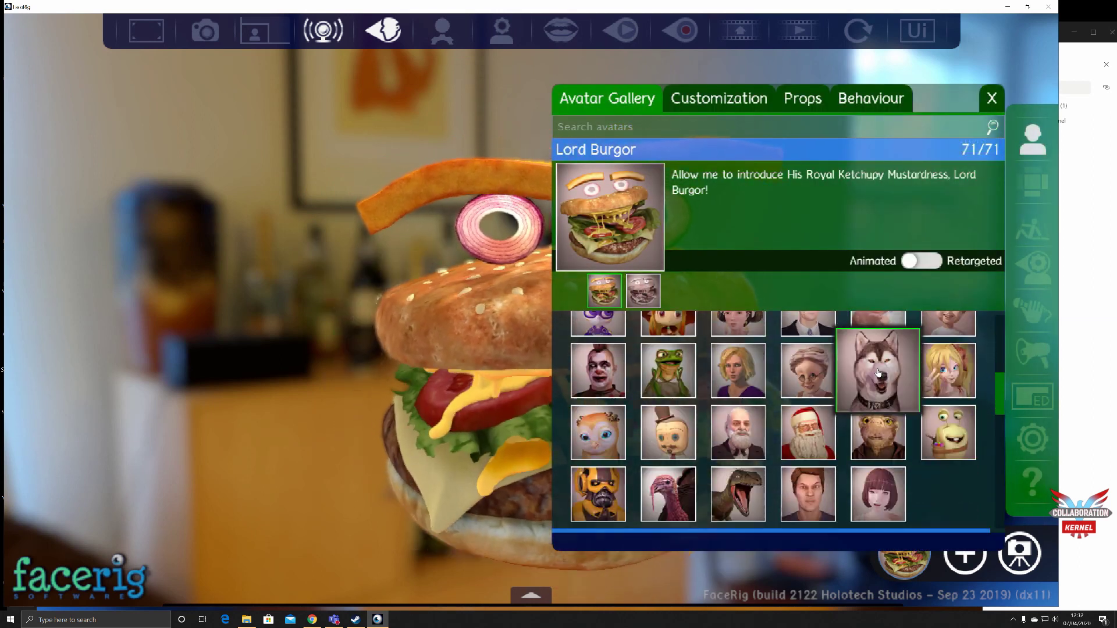
click(819, 400)
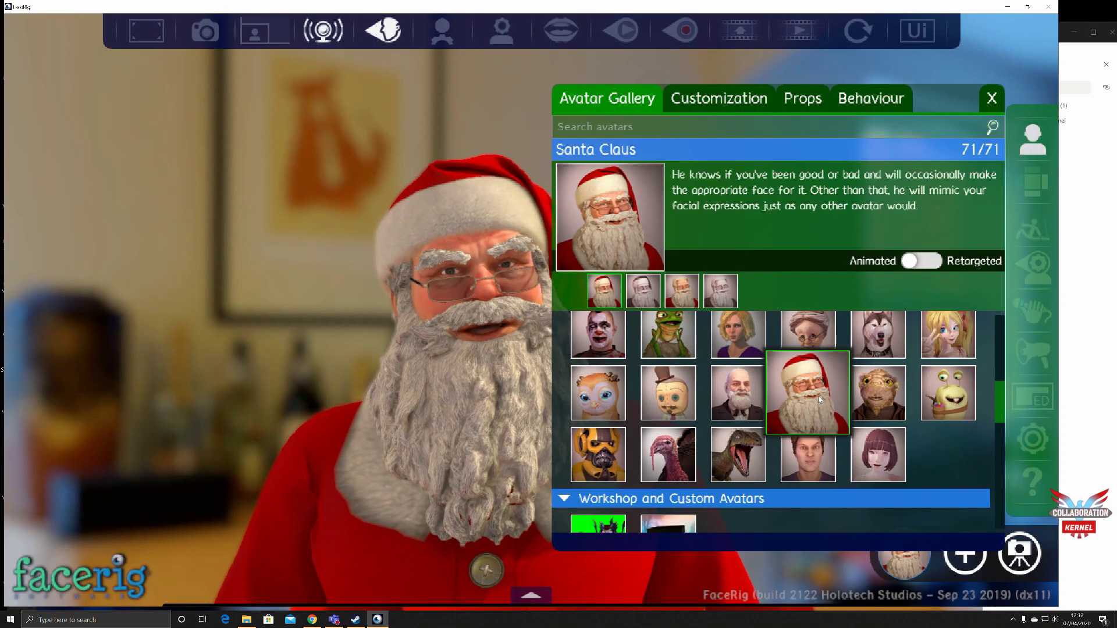
click(608, 469)
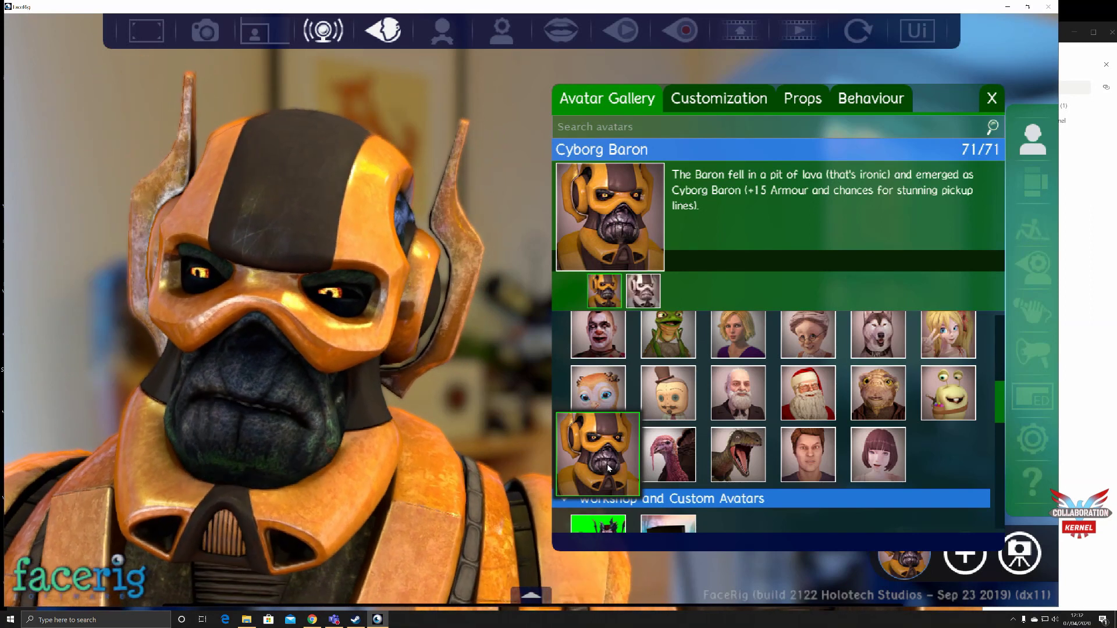
scroll(699, 439, down, 2)
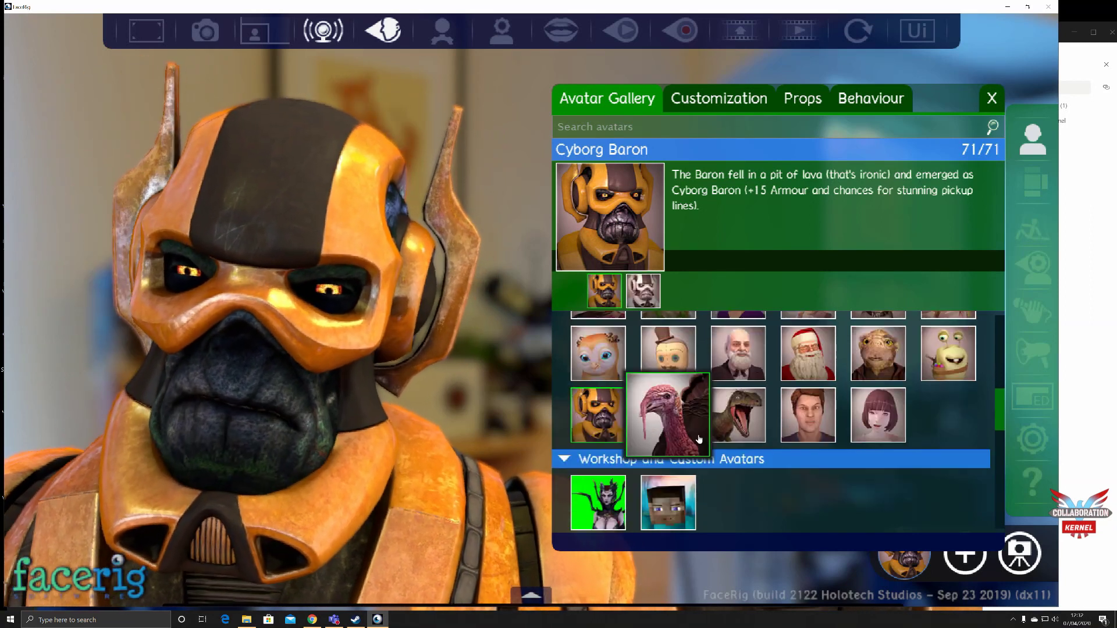
click(605, 459)
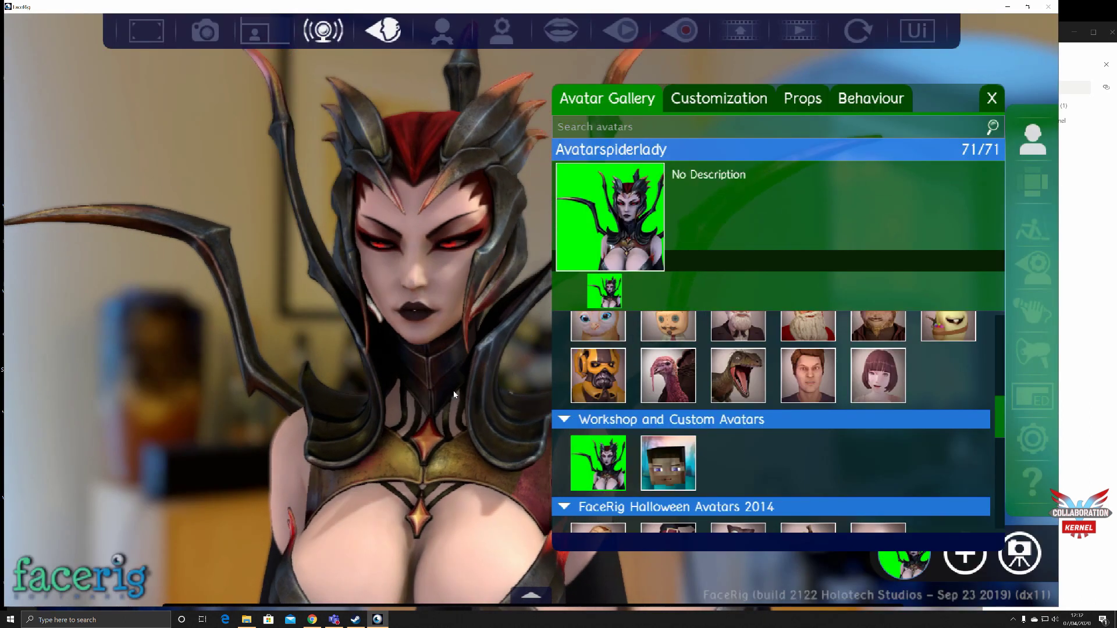
Change the avatar to Halloween Count Fang, close the gallery and minimise FaceRig to return to the Teams meeting.
scroll(698, 401, down, 3)
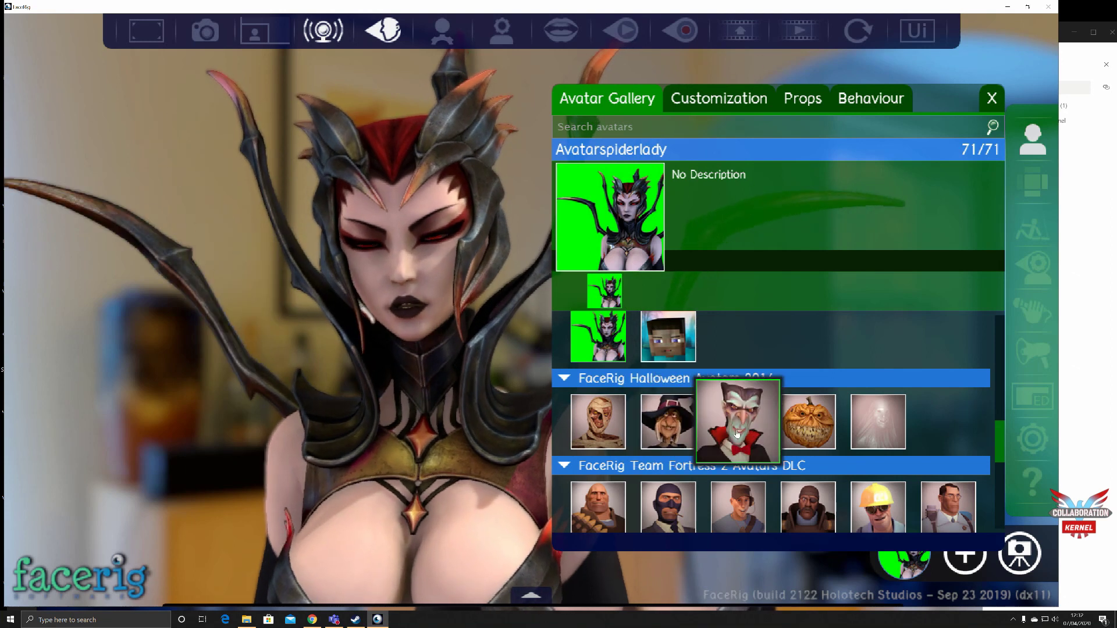
click(738, 431)
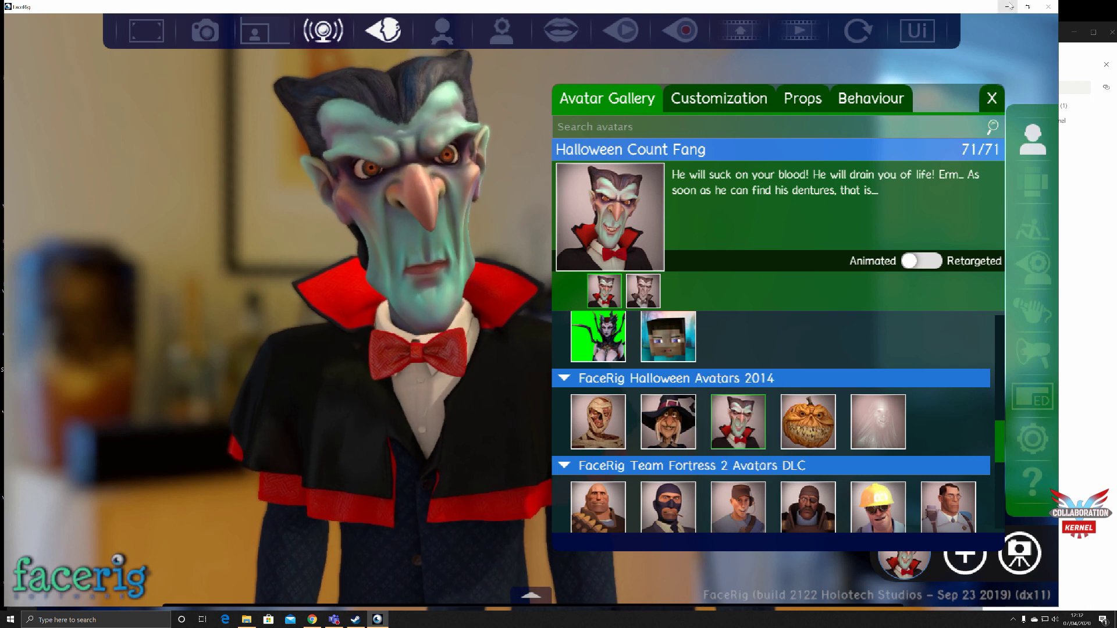
click(992, 99)
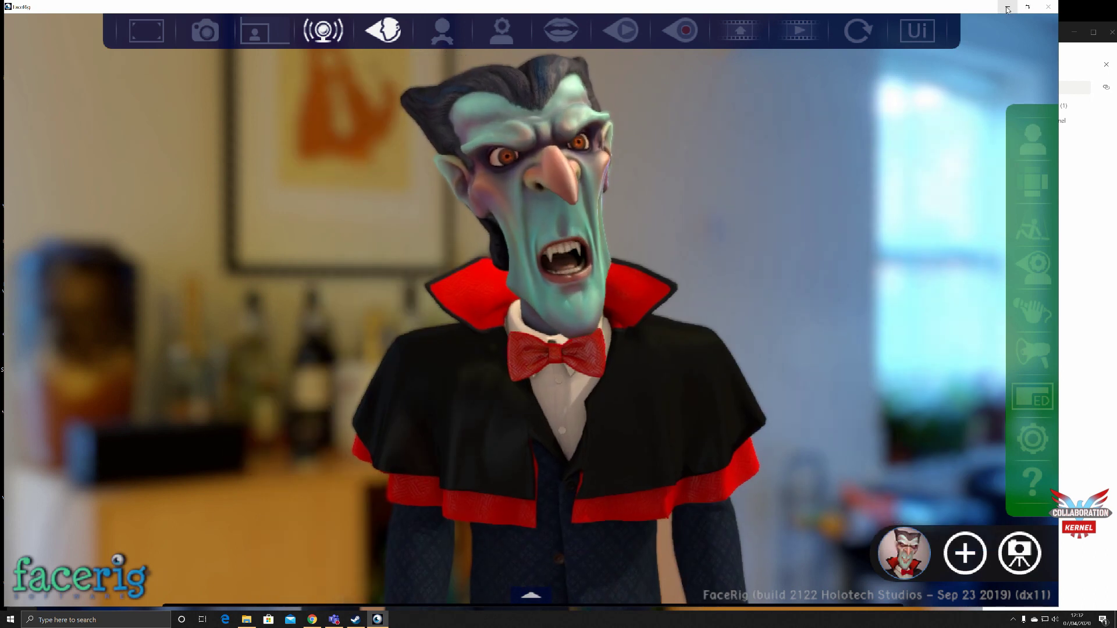
click(1007, 7)
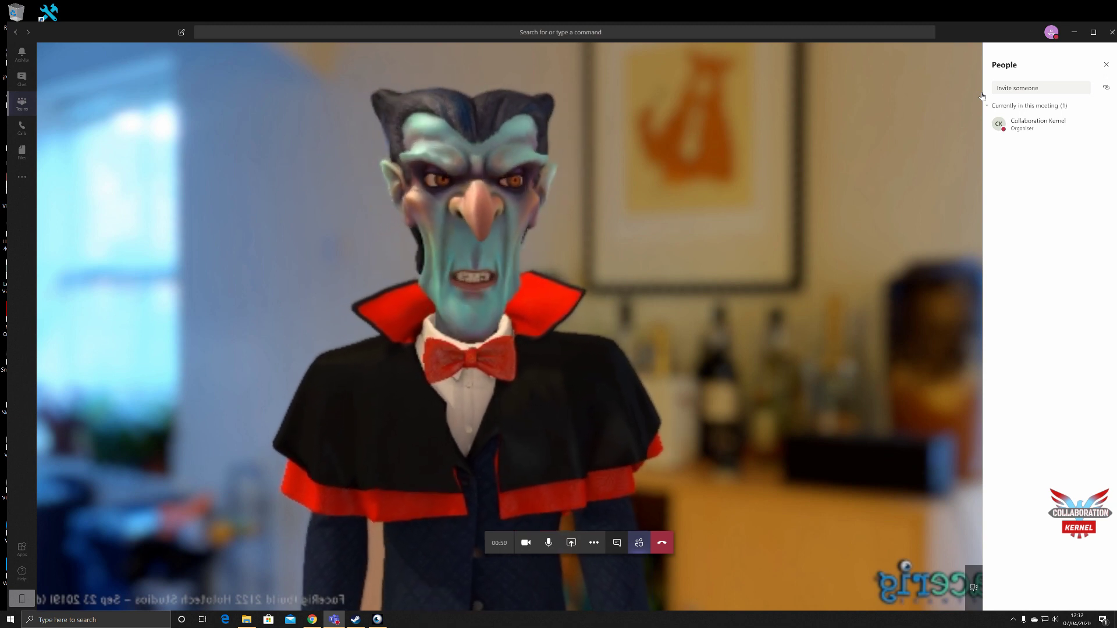